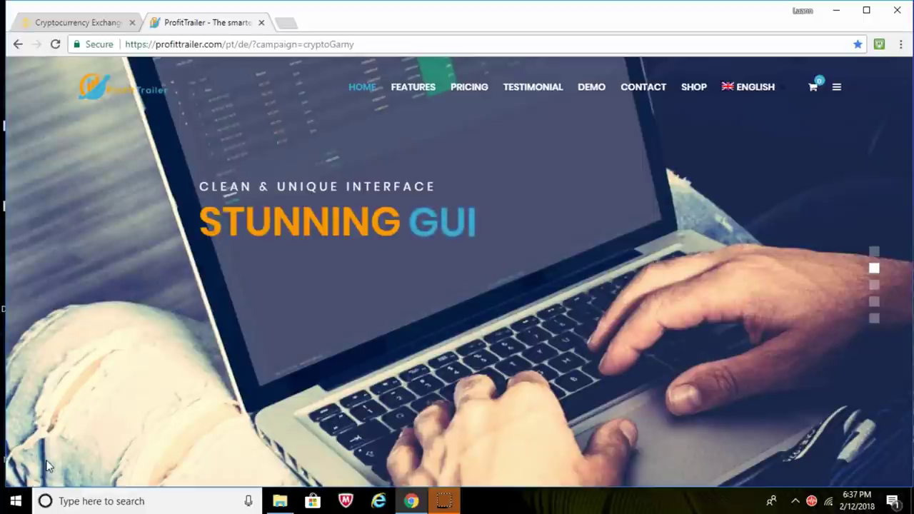
# In the Binance tab, go through the account menu's Account page to the API Setting page
pyautogui.click(71, 25)
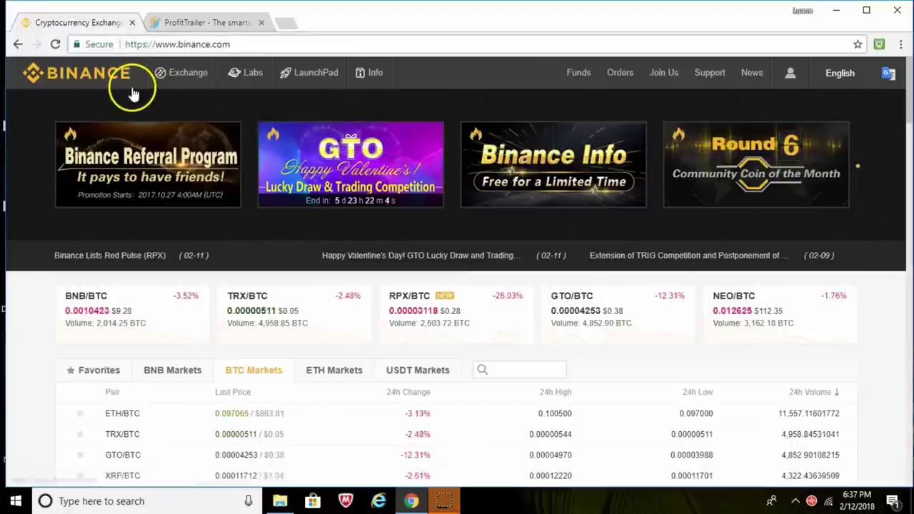
pyautogui.moveTo(791, 74)
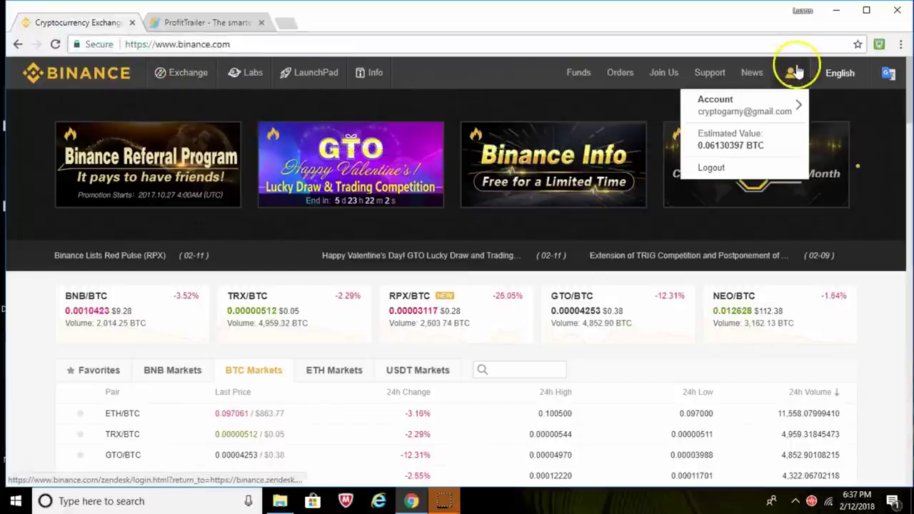
pyautogui.click(790, 78)
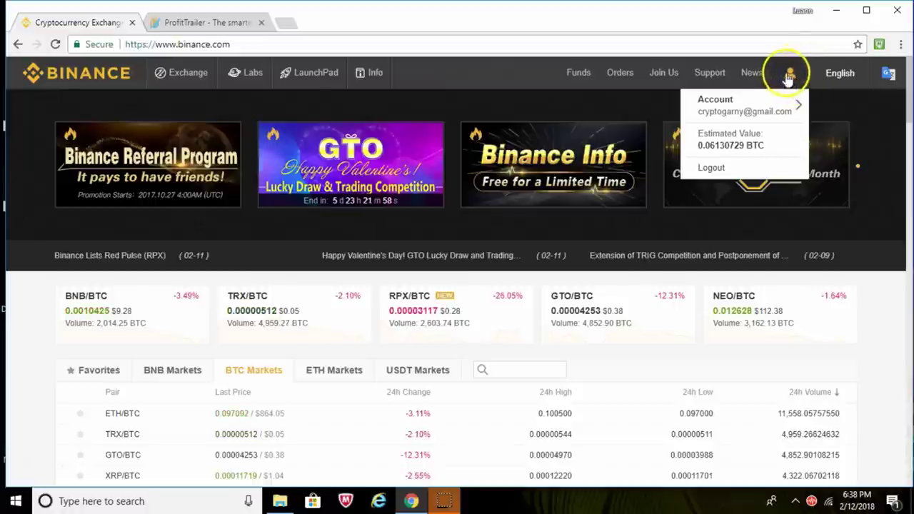
pyautogui.click(766, 108)
pyautogui.scroll(-4, 402, 232)
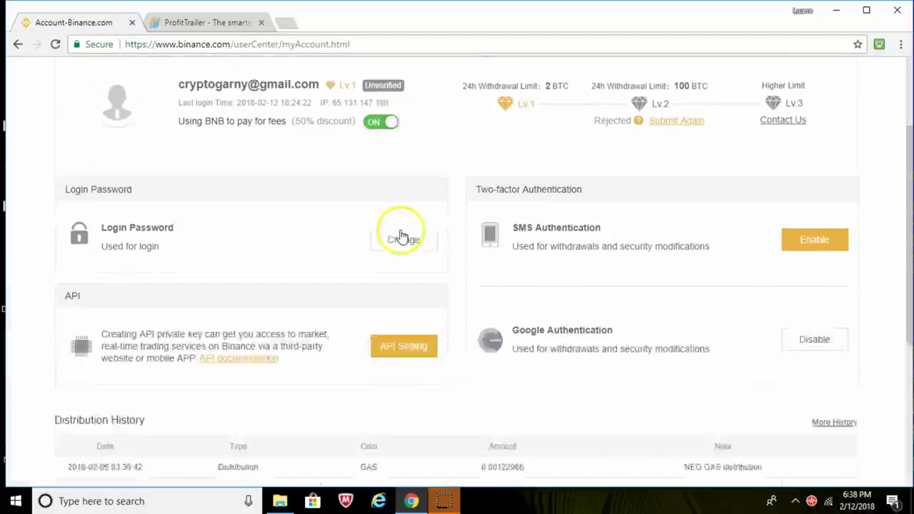
pyautogui.scroll(3, 117, 198)
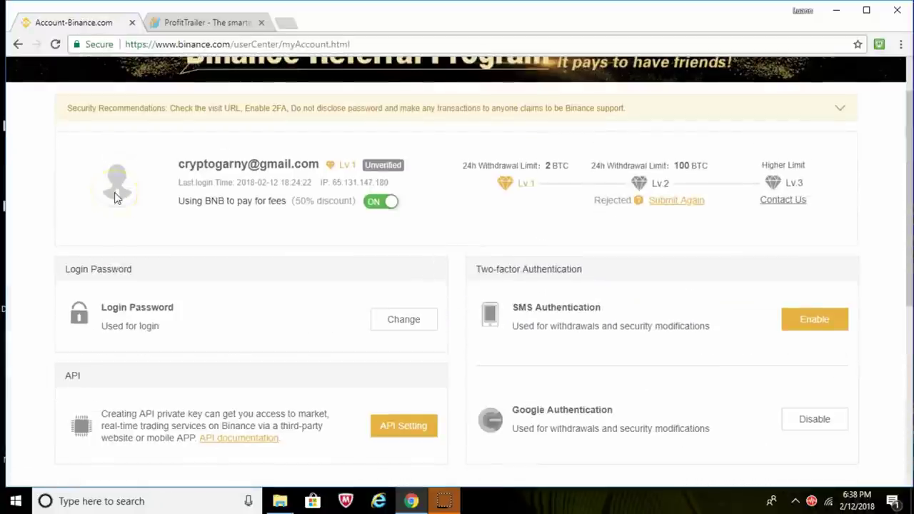
pyautogui.scroll(1, 117, 198)
pyautogui.scroll(-1, 168, 228)
pyautogui.scroll(-1, 171, 230)
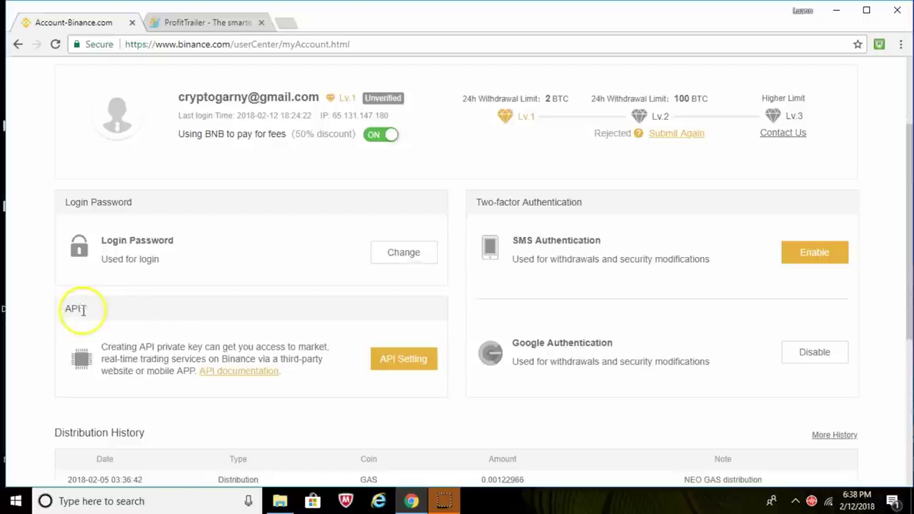
pyautogui.click(397, 362)
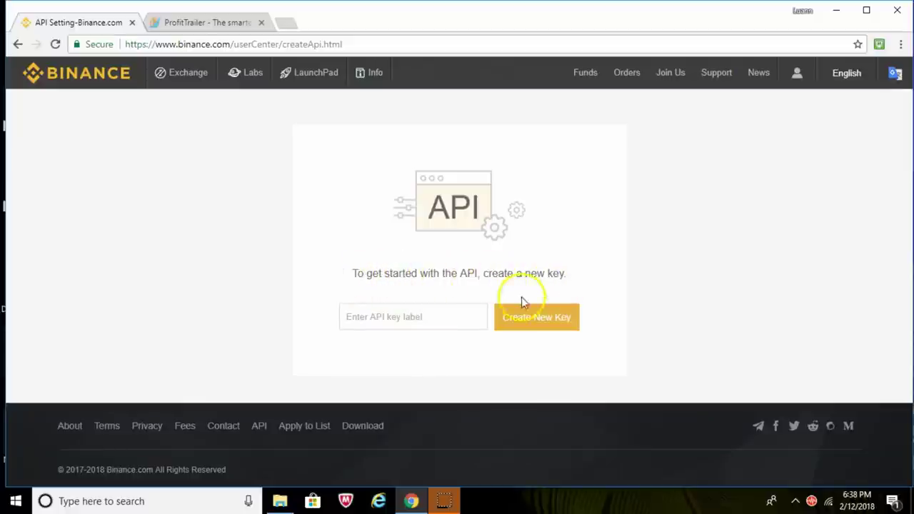
# Create a Binance API key labelled 1, confirming with the Google Authenticator code
pyautogui.click(455, 318)
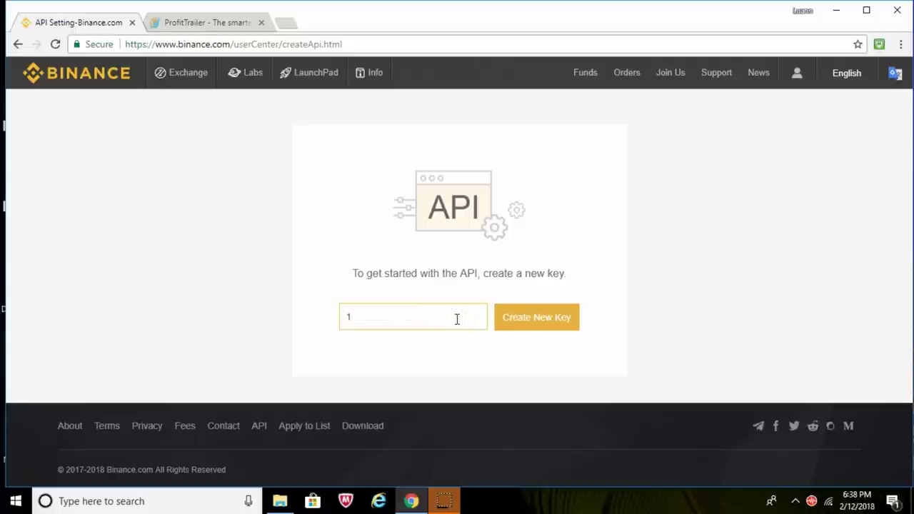
pyautogui.write('1')
pyautogui.click(547, 327)
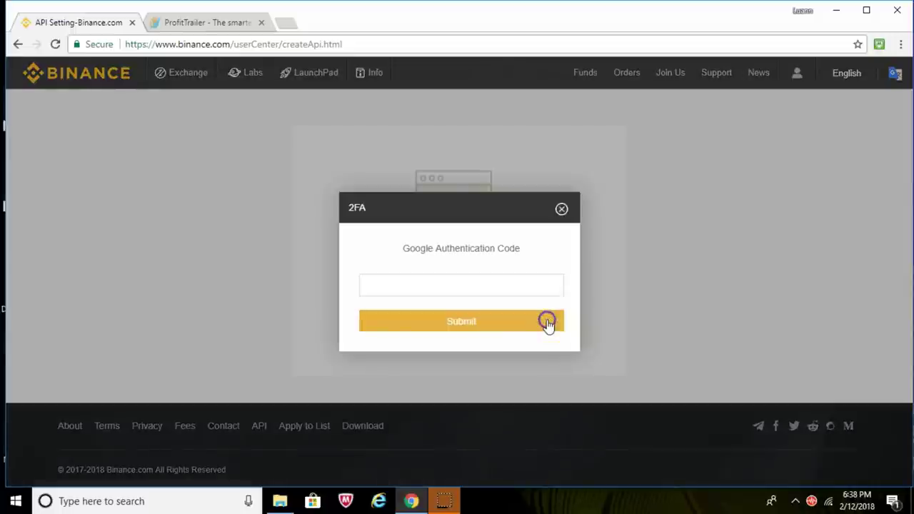
pyautogui.click(501, 287)
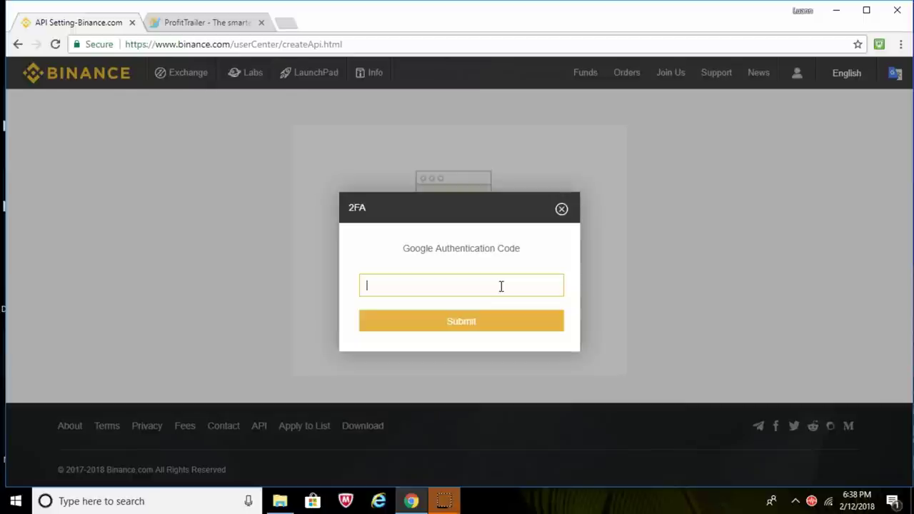
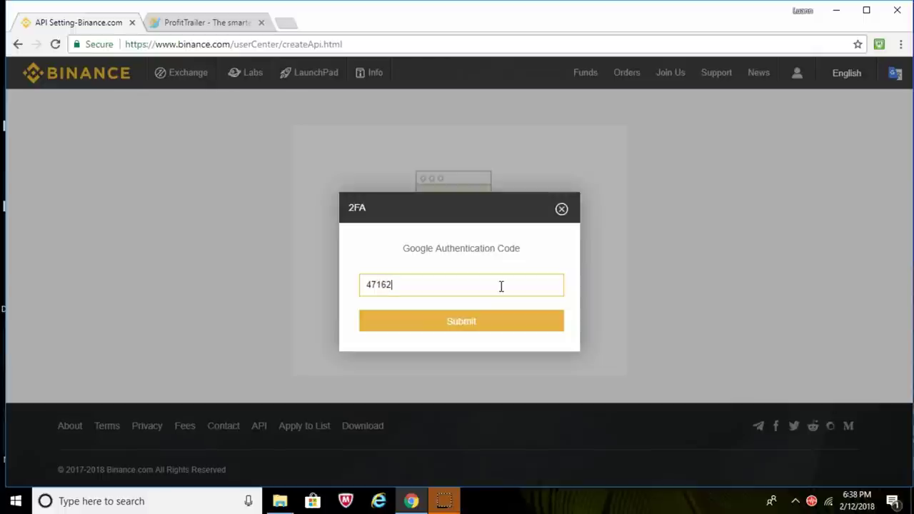
pyautogui.press('Return')
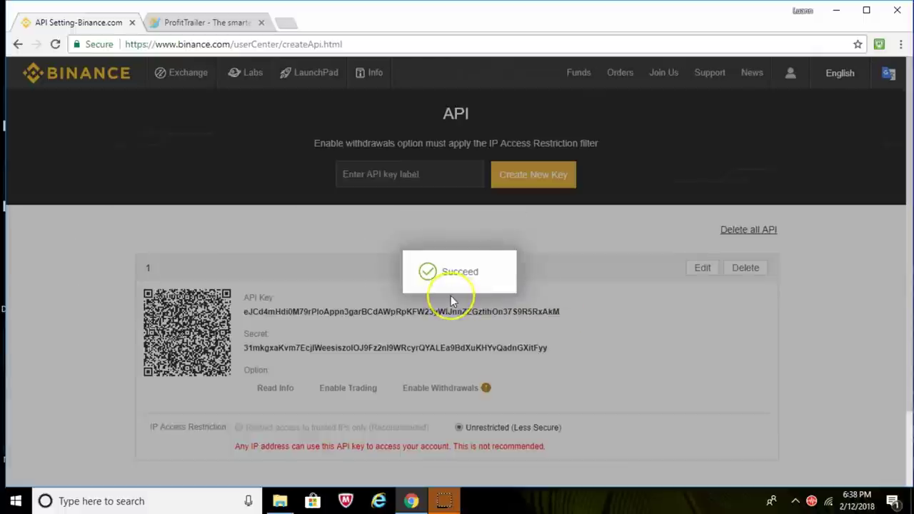
# Select key 1's full API key string and copy it
pyautogui.scroll(-2, 450, 295)
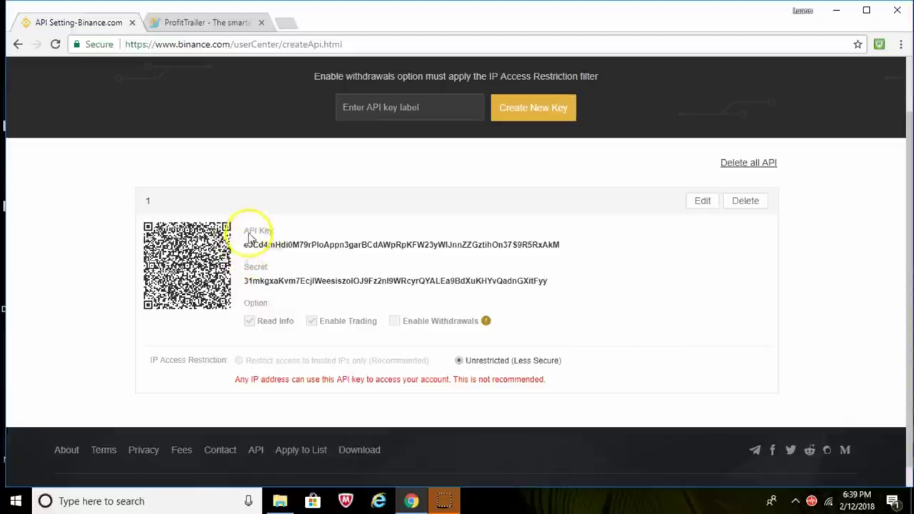
pyautogui.moveTo(244, 245); pyautogui.dragTo(571, 246)
pyautogui.doubleClick(564, 246)
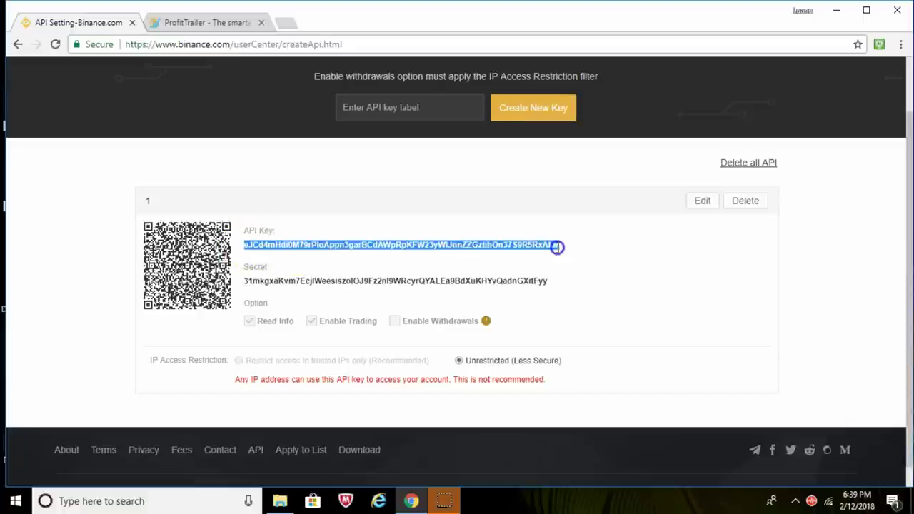
pyautogui.rightClick(462, 247)
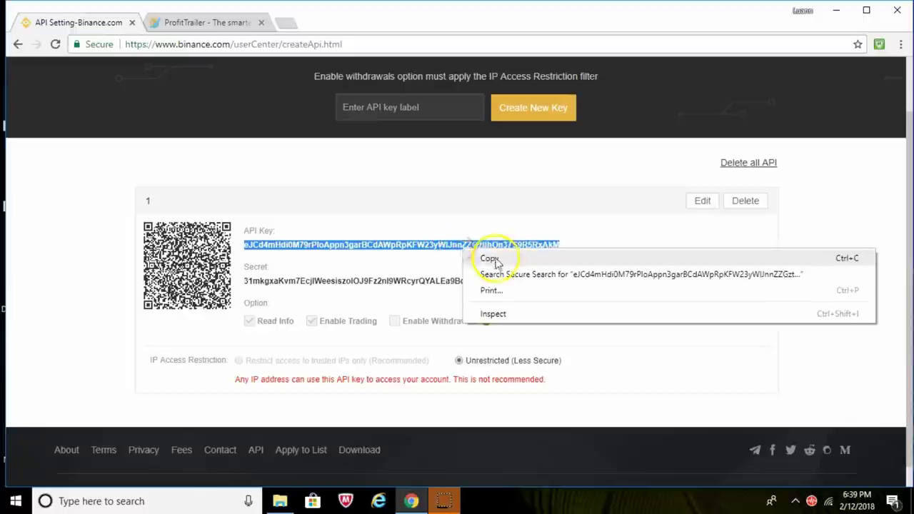
pyautogui.click(490, 259)
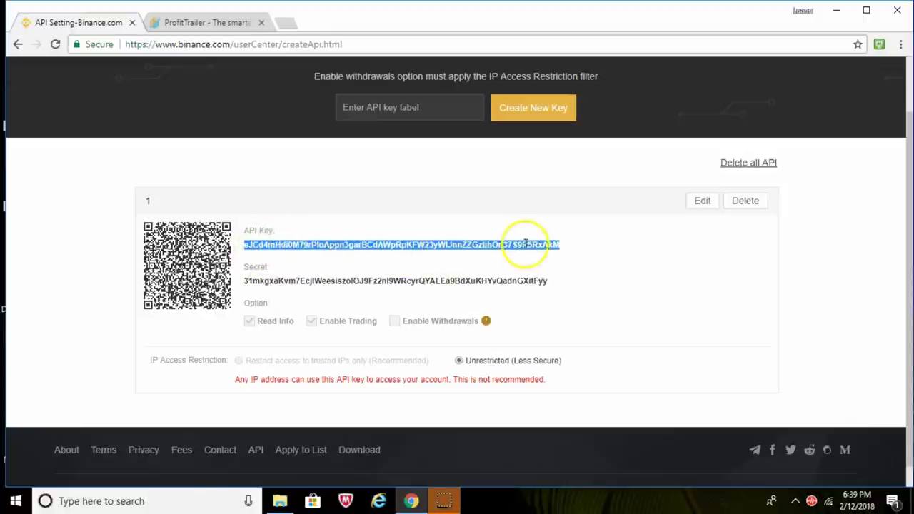
# Create a second API key labelled 2, replacing the old code with a fresh 2FA code
pyautogui.click(440, 104)
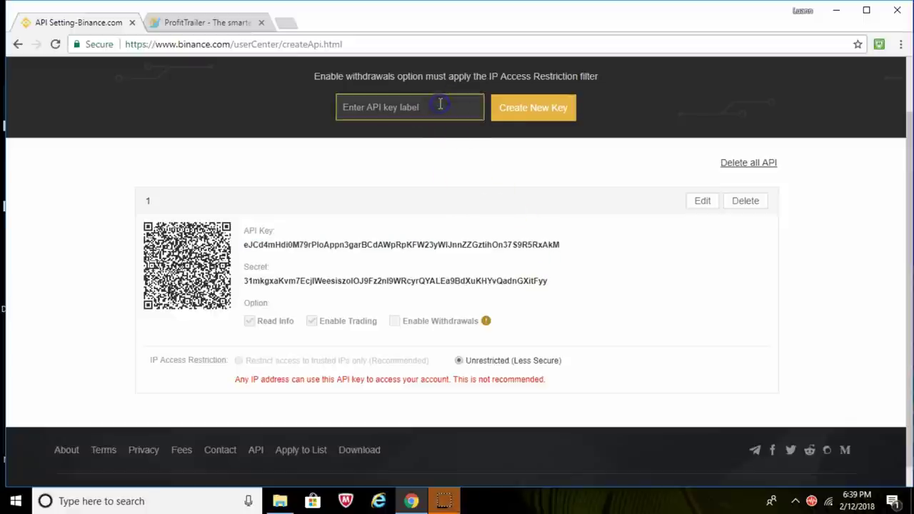
pyautogui.click(547, 118)
pyautogui.moveTo(443, 273); pyautogui.dragTo(218, 228)
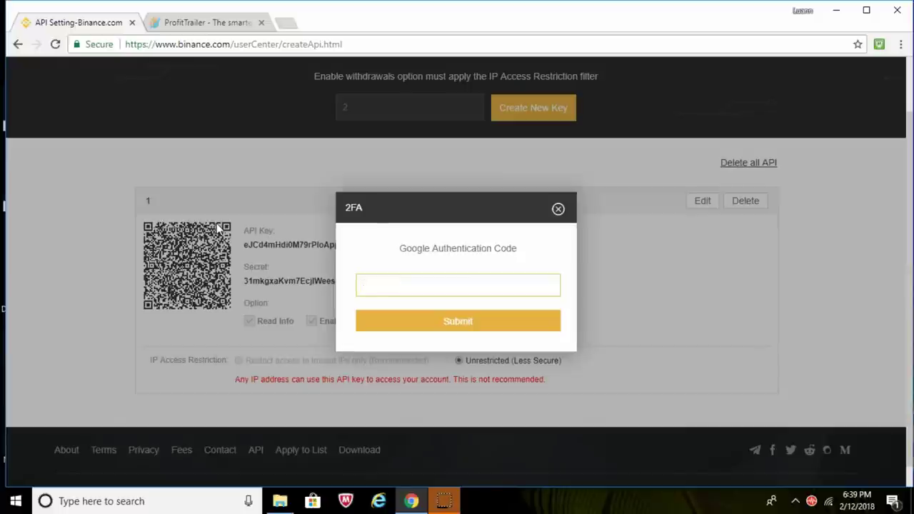
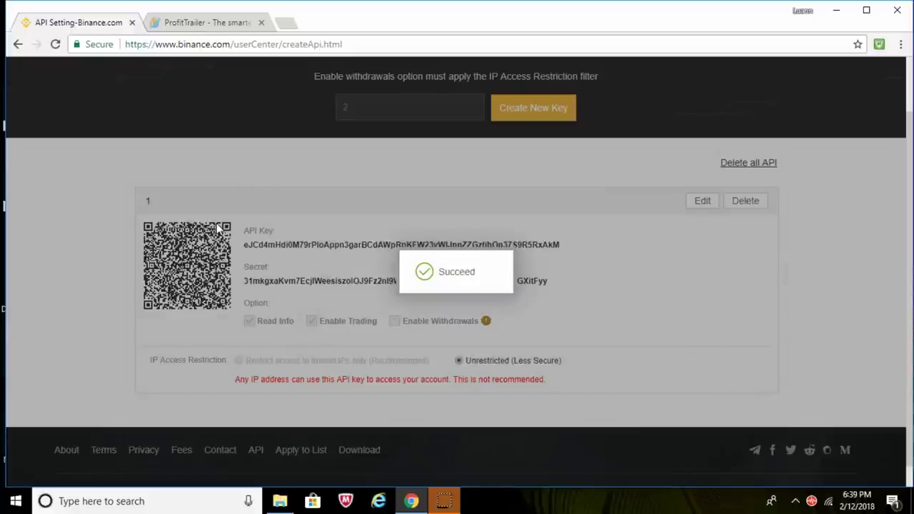
pyautogui.scroll(-3, 284, 221)
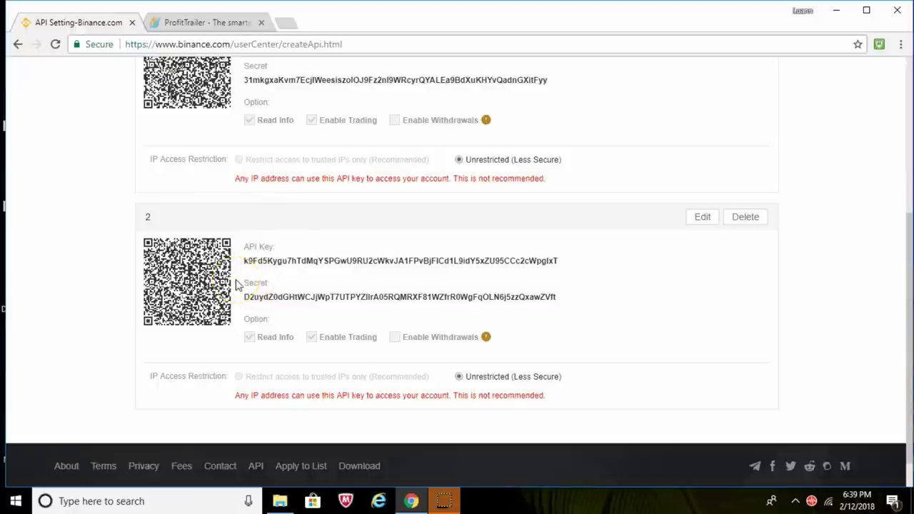
pyautogui.scroll(1, 389, 296)
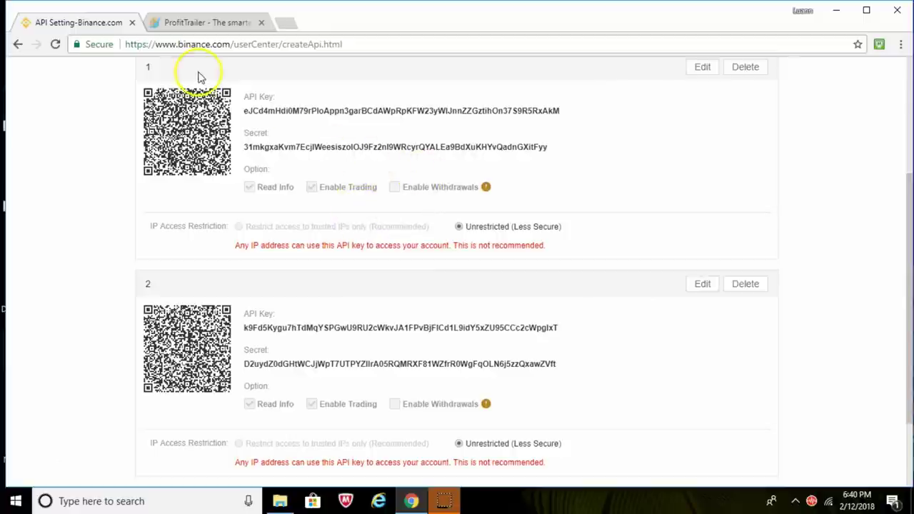
pyautogui.scroll(1, 207, 104)
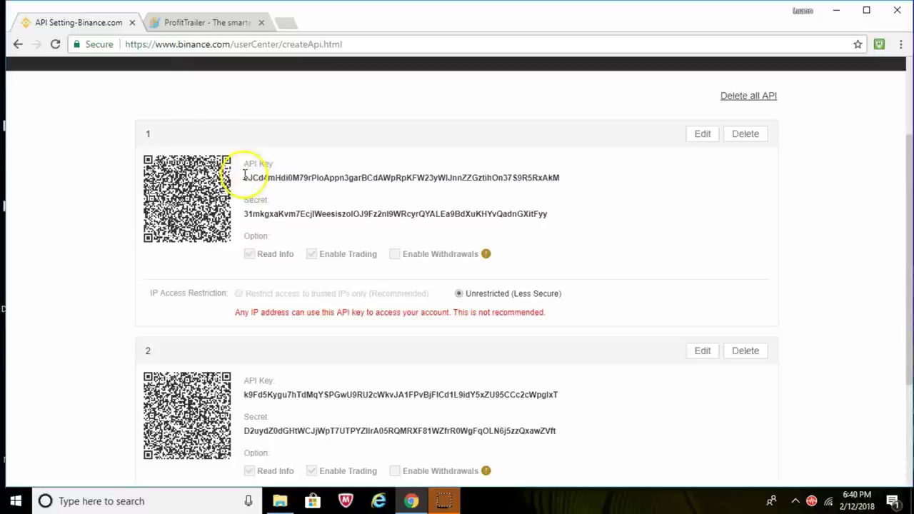
# Drag across the first API key's full key string to select it
pyautogui.moveTo(243, 178); pyautogui.dragTo(561, 178)
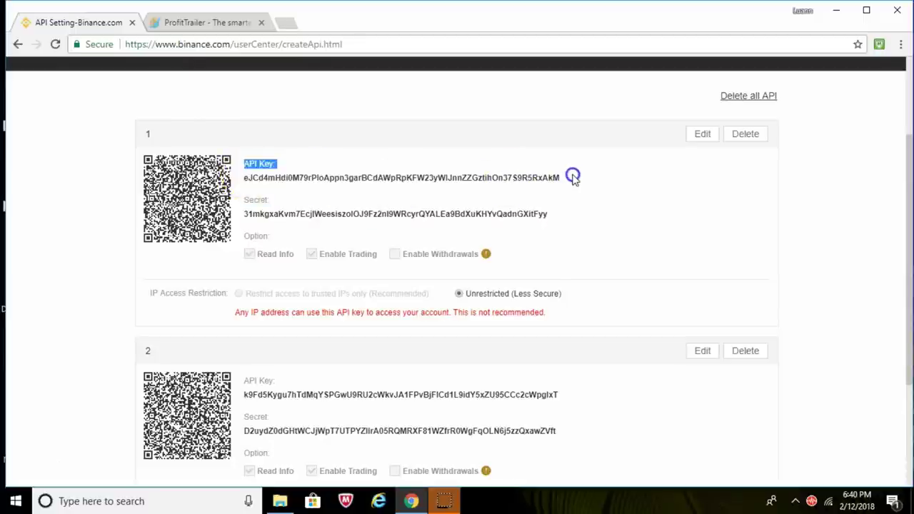
pyautogui.moveTo(560, 184)
pyautogui.mouseDown()
pyautogui.moveTo(543, 179)
pyautogui.moveTo(566, 186)
pyautogui.moveTo(555, 178)
pyautogui.mouseUp()
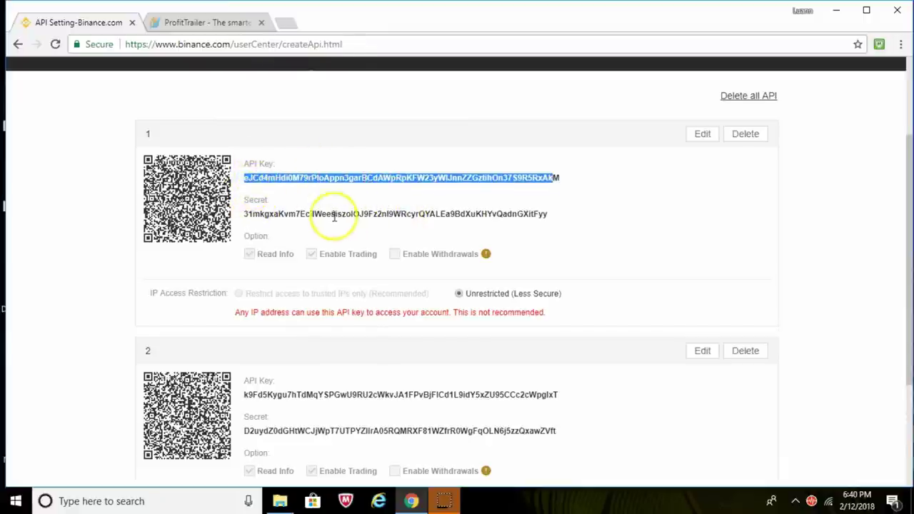
# Switch to the ProfitTrailer tab and bring up its home page with the Buy Now offer
pyautogui.click(199, 22)
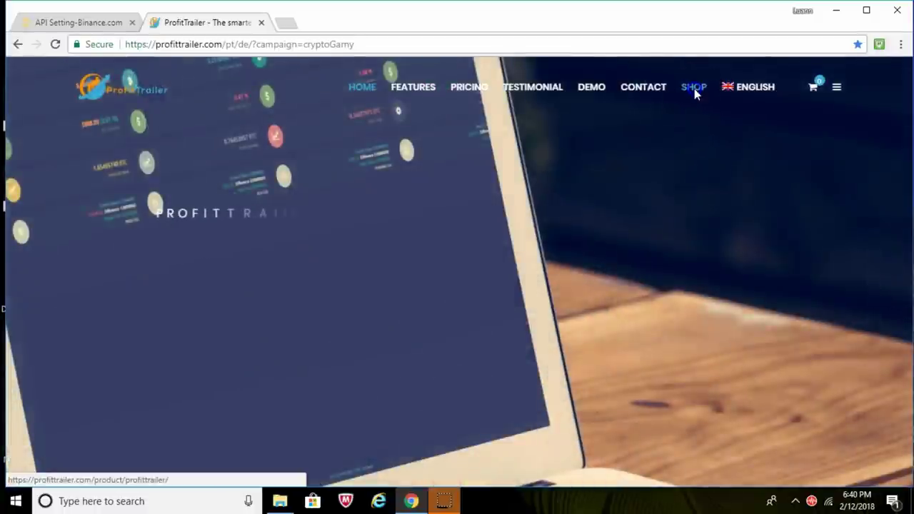
pyautogui.click(694, 89)
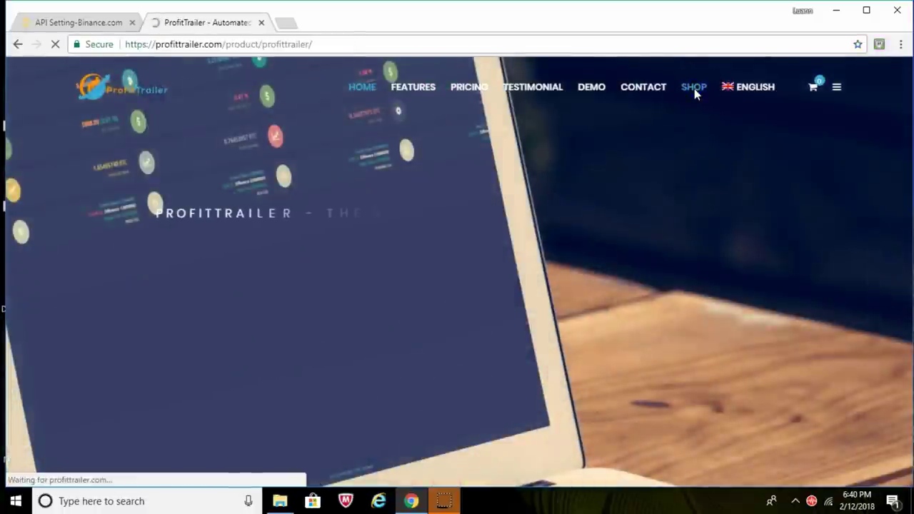
pyautogui.click(693, 96)
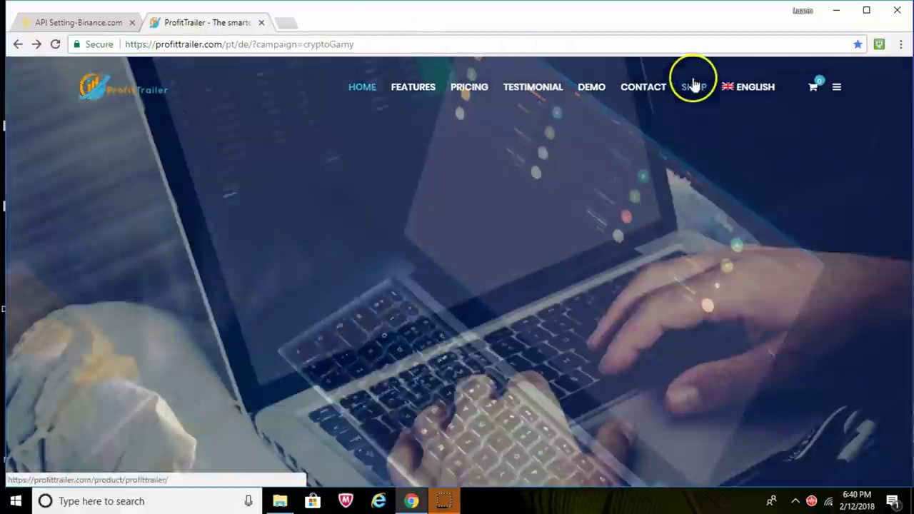
# On the ProfitTrailer product page, pick the Binance license at ฿0.030 from the License dropdown
pyautogui.click(694, 86)
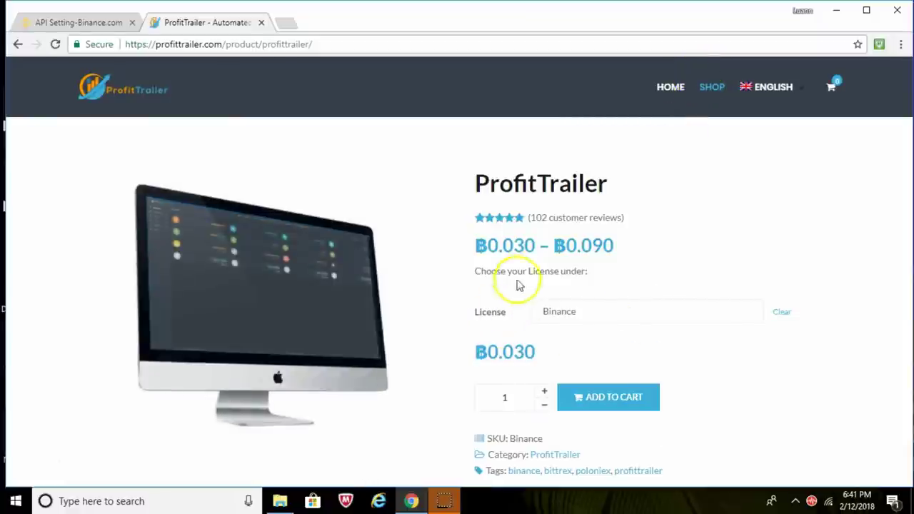
pyautogui.scroll(-1, 534, 264)
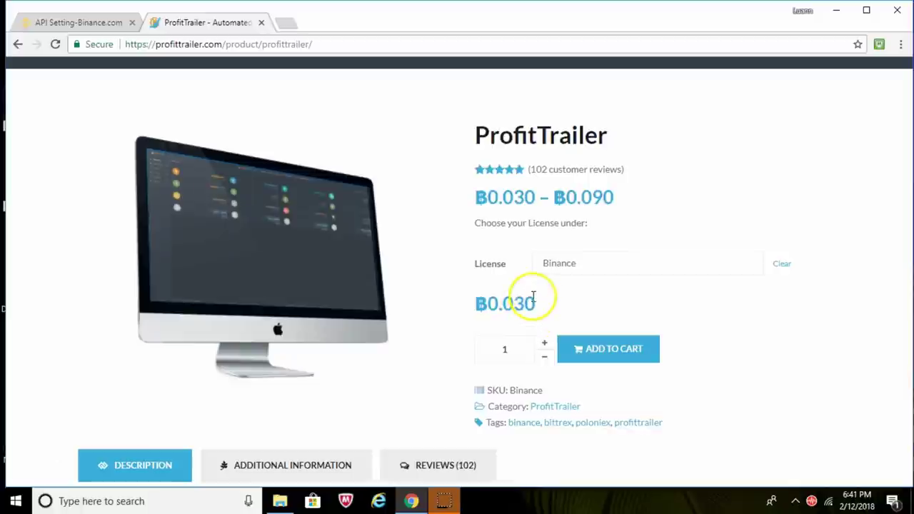
pyautogui.click(533, 295)
pyautogui.click(570, 269)
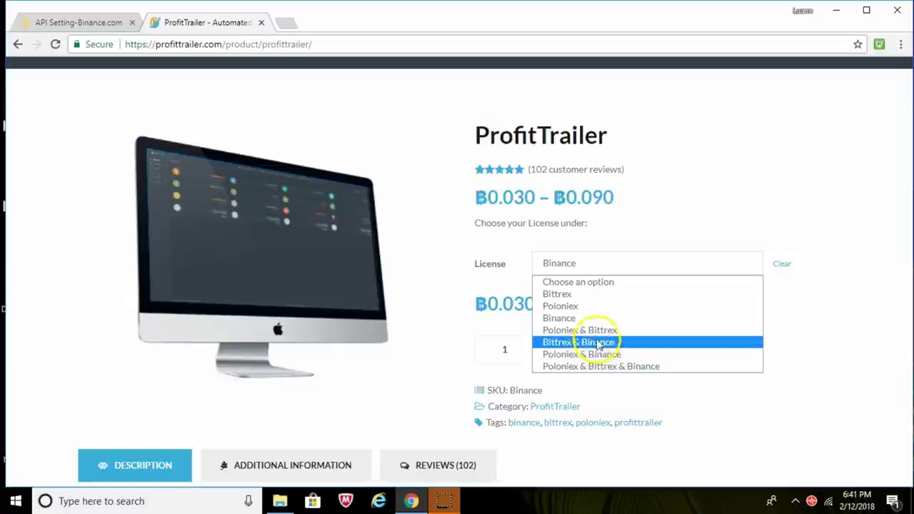
pyautogui.click(557, 319)
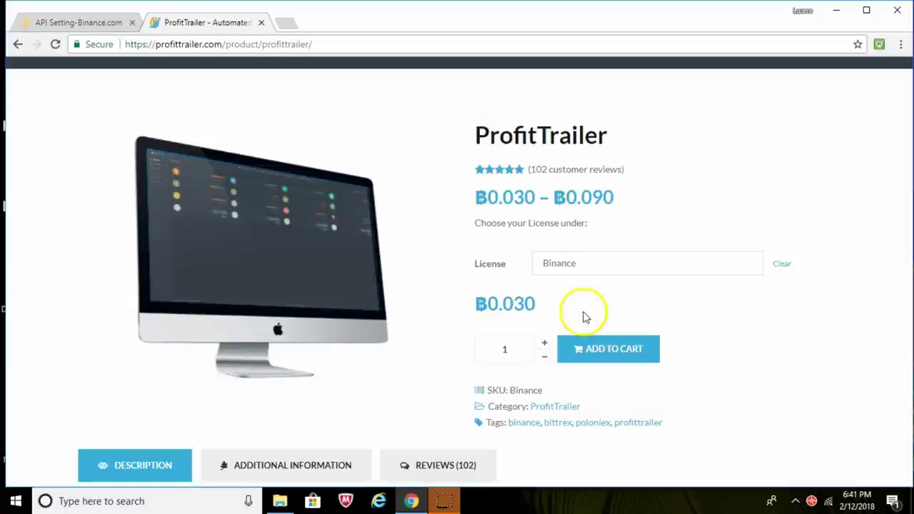
pyautogui.scroll(-1, 573, 321)
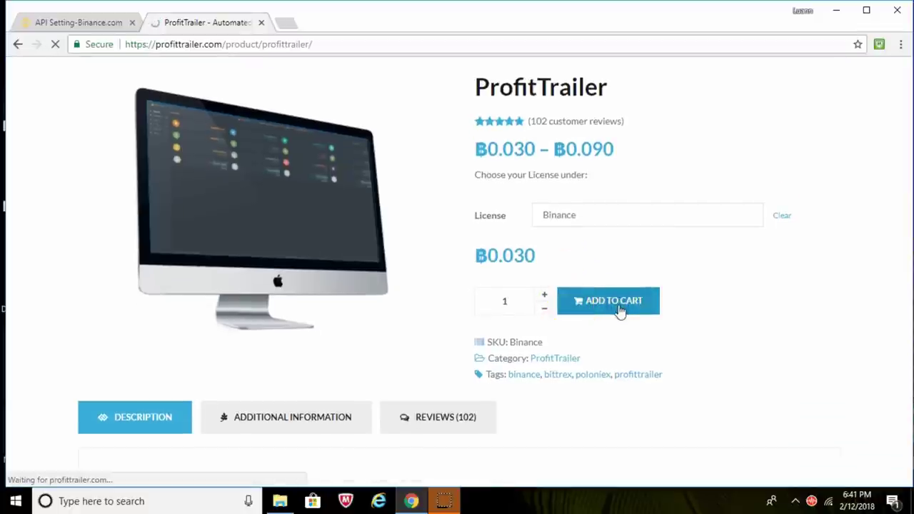
# Add the Binance license to the cart and fill in the billing name and street address
pyautogui.click(582, 306)
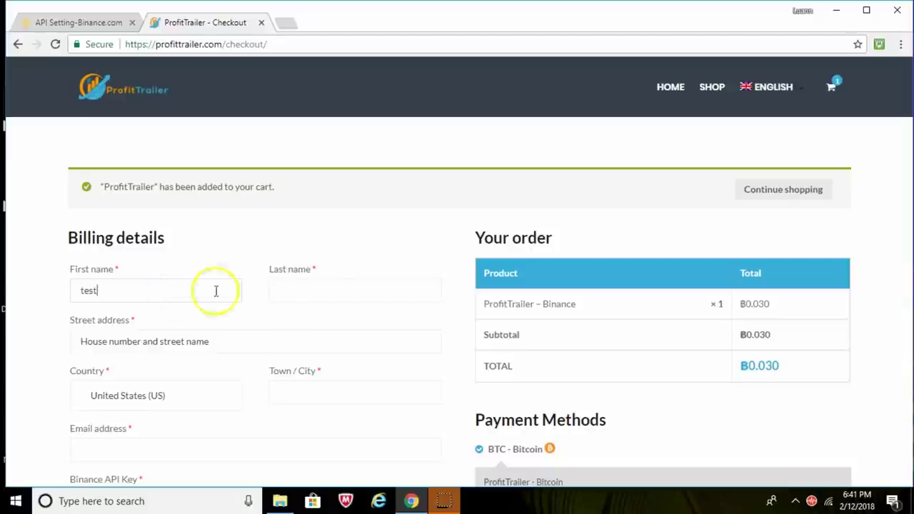
pyautogui.click(312, 302)
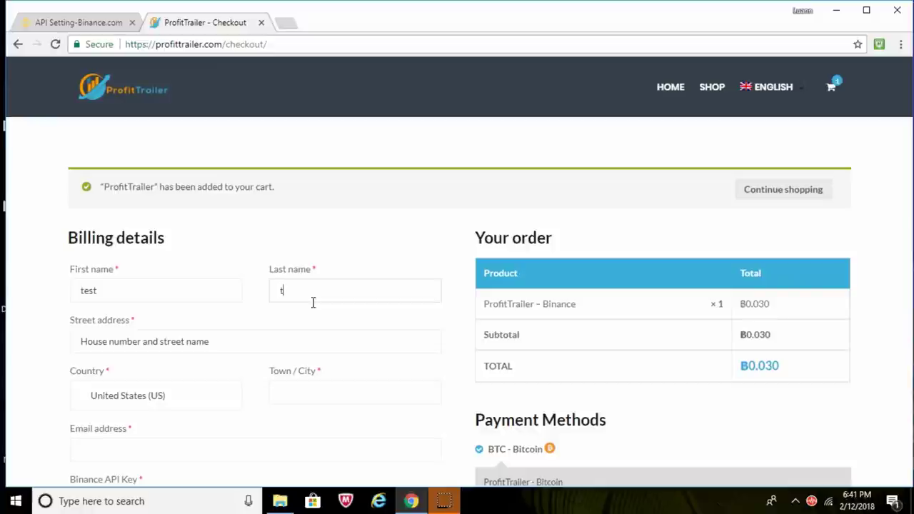
pyautogui.scroll(-1, 271, 304)
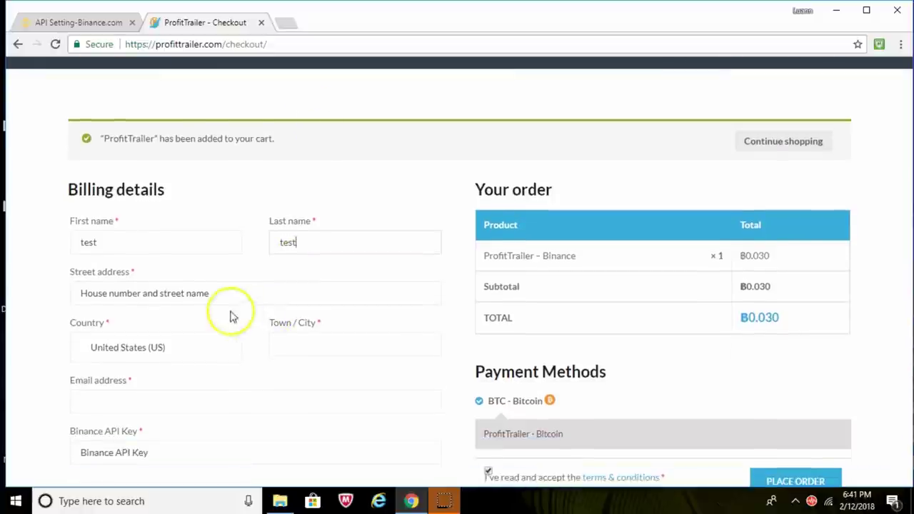
pyautogui.click(205, 296)
pyautogui.write('tes')
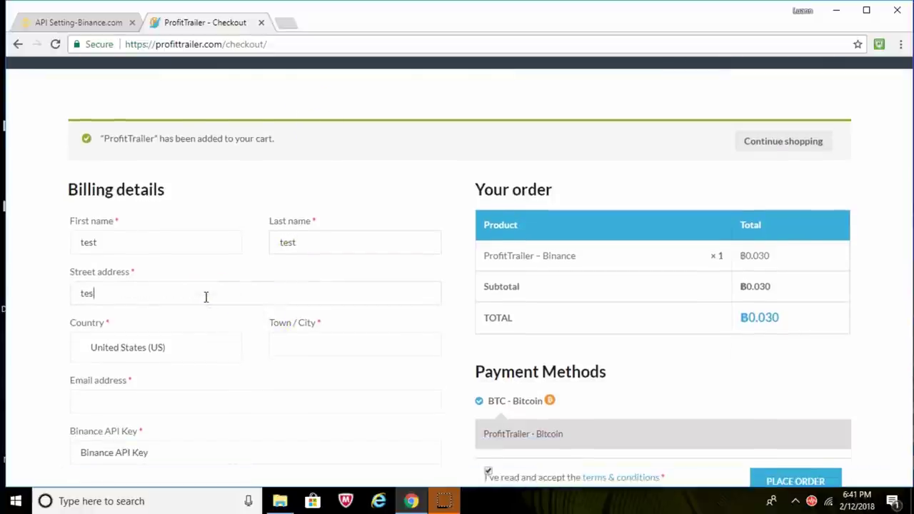
pyautogui.write('t')
pyautogui.scroll(-1, 159, 350)
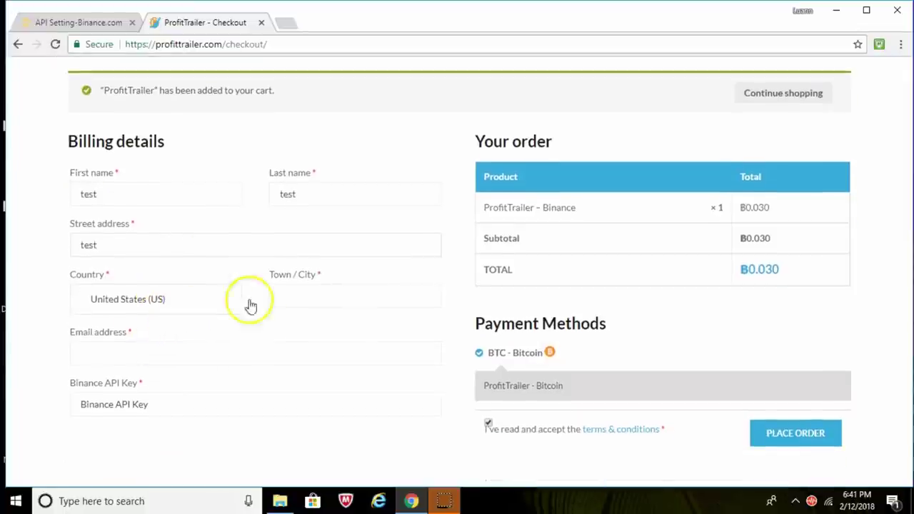
# Fill in the town/city and the email address on the checkout form
pyautogui.click(301, 293)
pyautogui.write('sp')
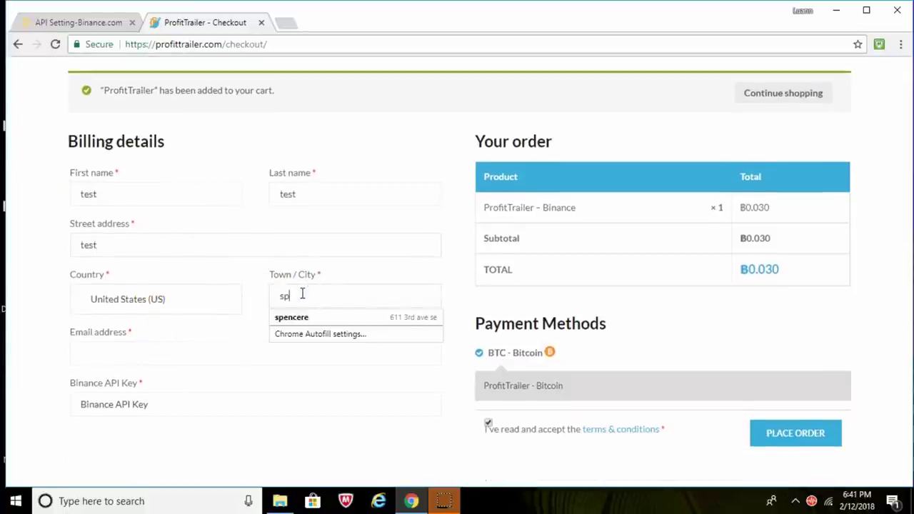
pyautogui.press('BackSpace')
pyautogui.press('BackSpace')
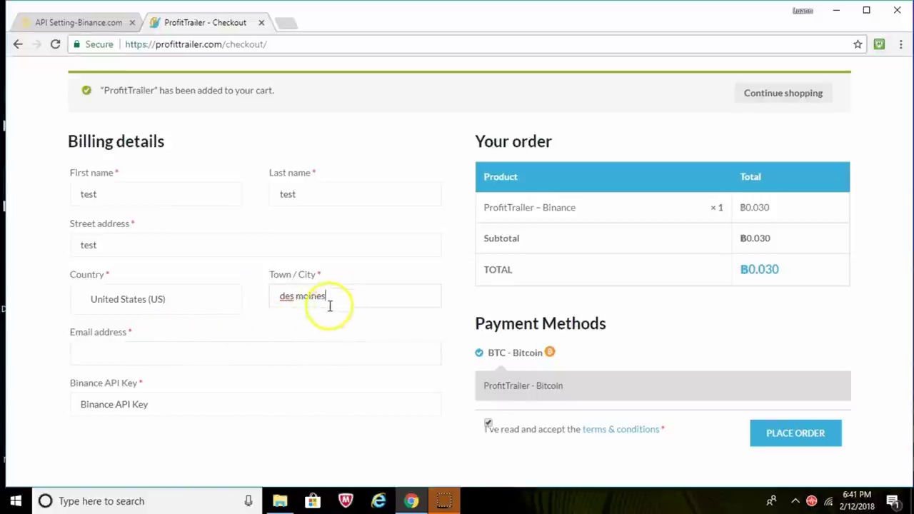
pyautogui.click(135, 343)
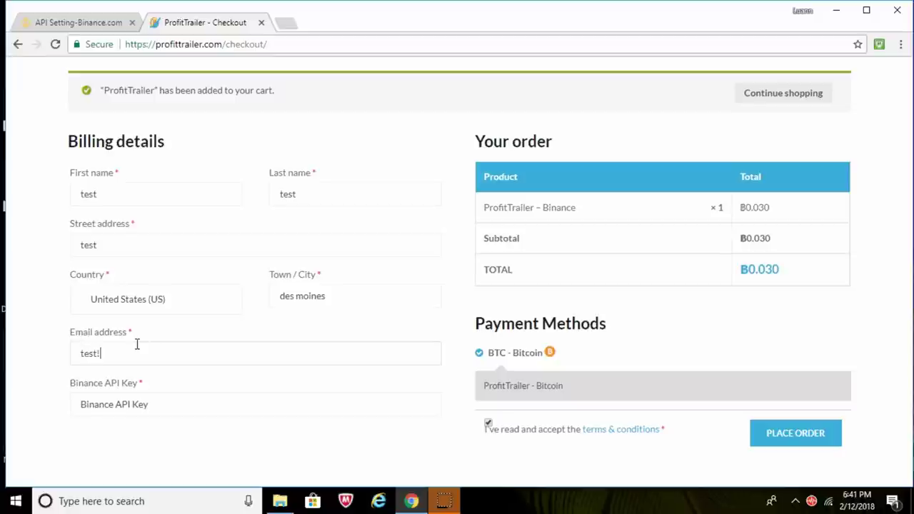
pyautogui.write('test@gmail.com')
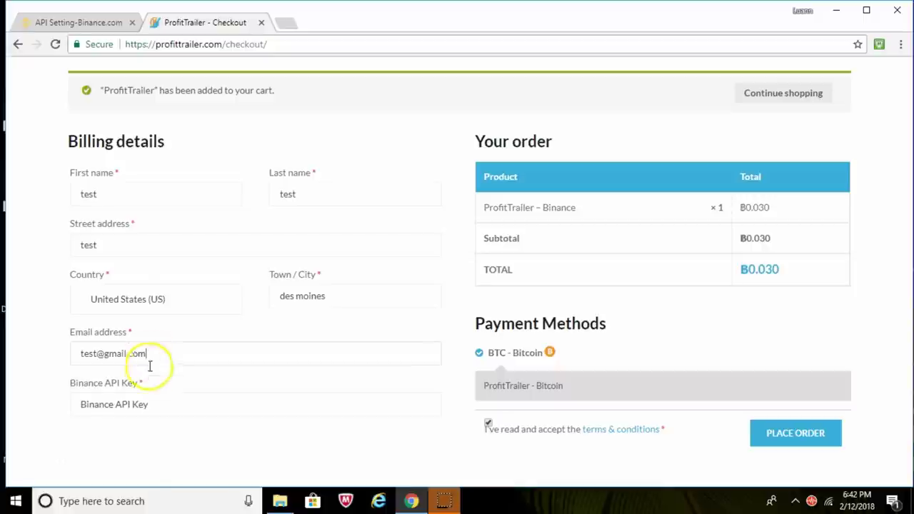
pyautogui.click(162, 406)
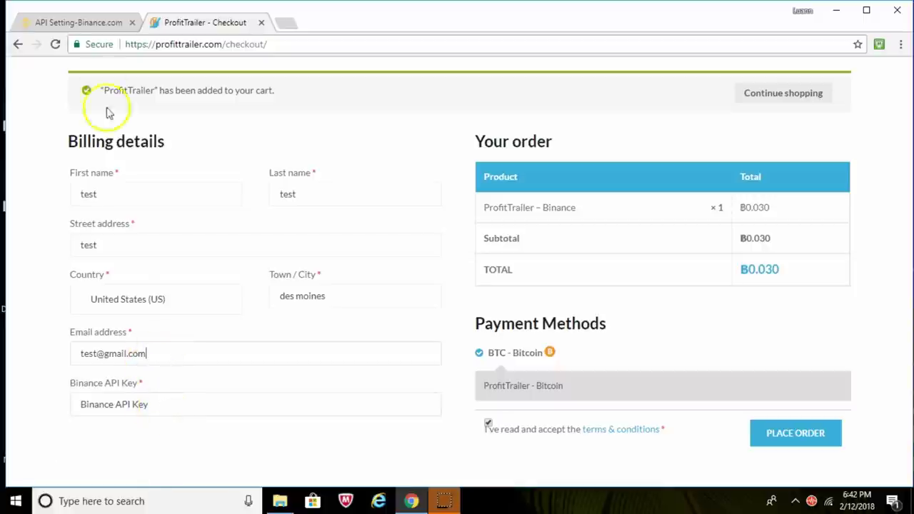
pyautogui.click(87, 22)
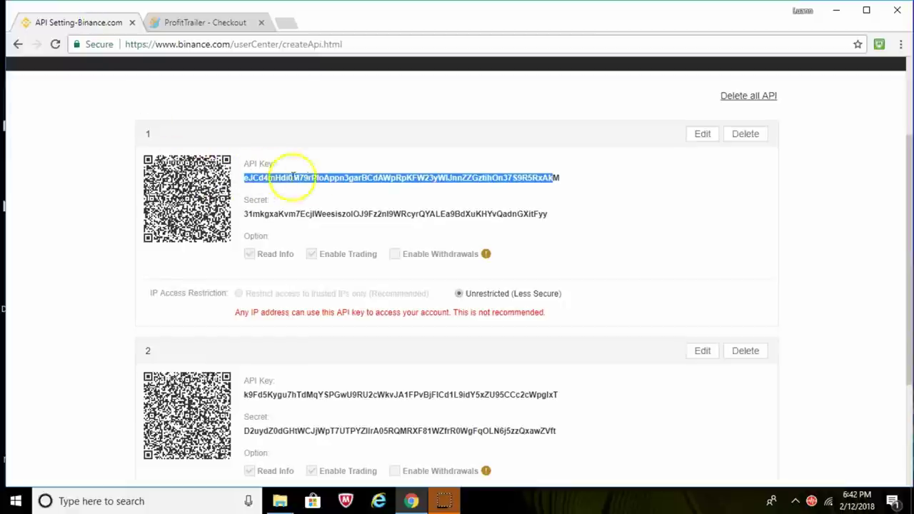
# Paste the copied Binance API key into the checkout's Binance API Key field
pyautogui.click(182, 23)
pyautogui.click(186, 412)
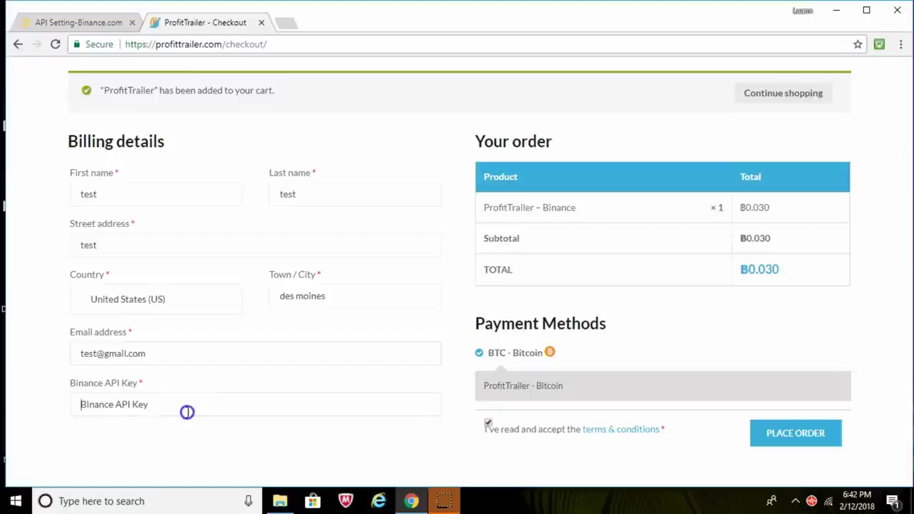
pyautogui.rightClick(131, 405)
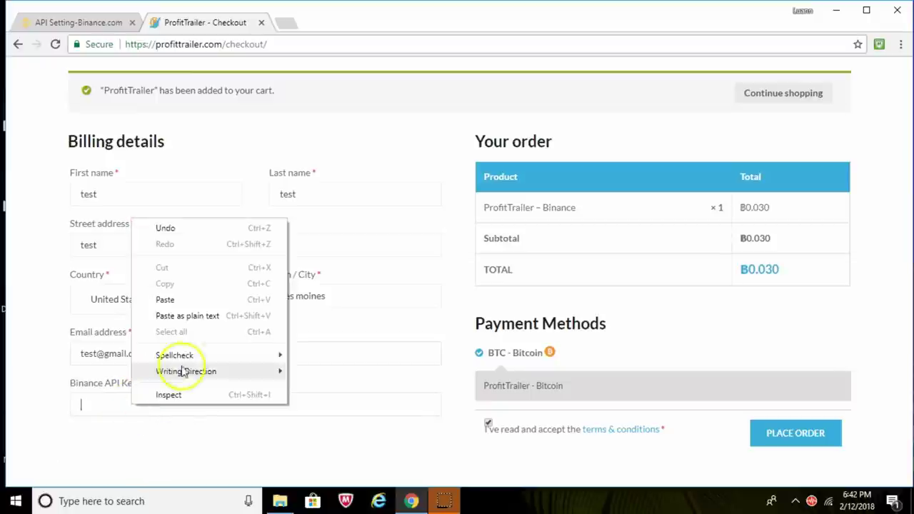
pyautogui.click(192, 302)
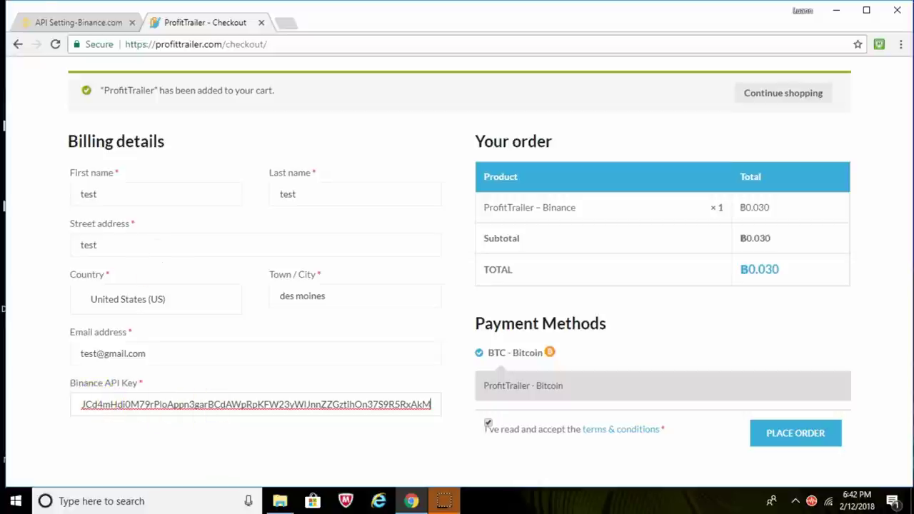
# Check the pasted key against Binance, then place the ProfitTrailer license order
pyautogui.click(68, 19)
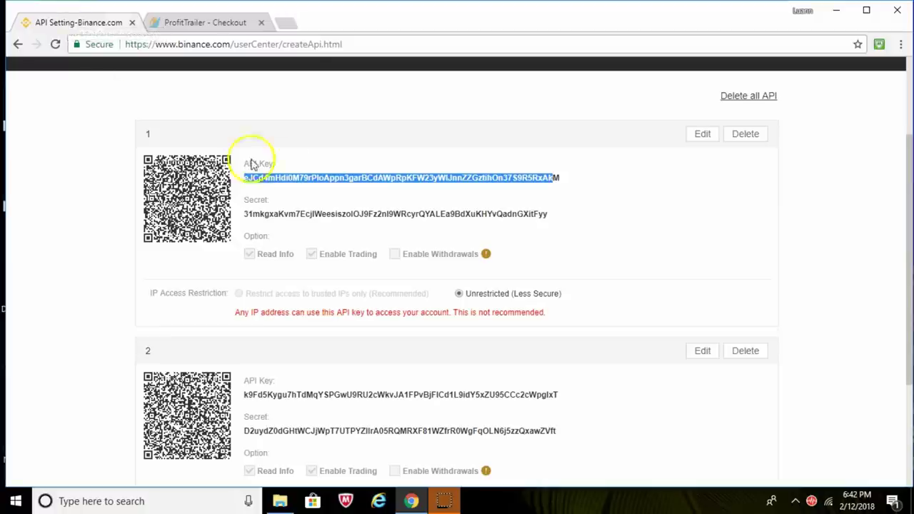
pyautogui.click(216, 26)
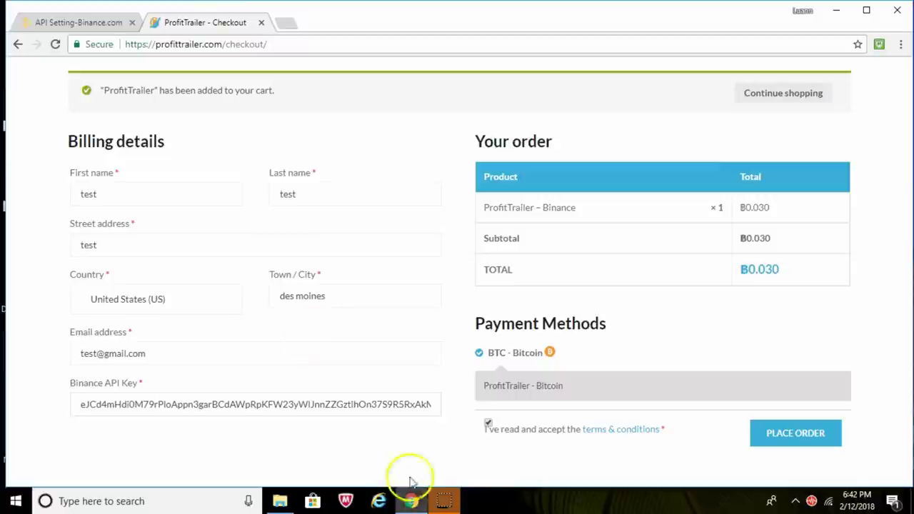
pyautogui.click(424, 405)
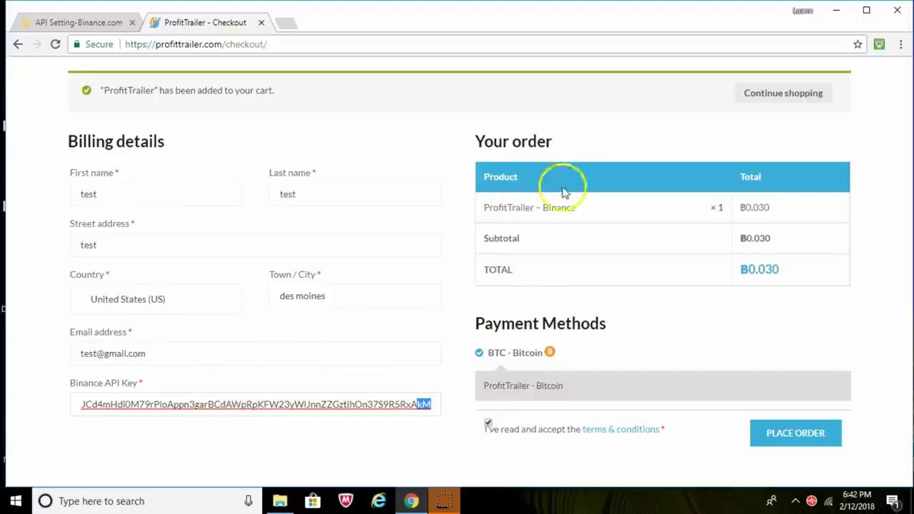
pyautogui.click(801, 444)
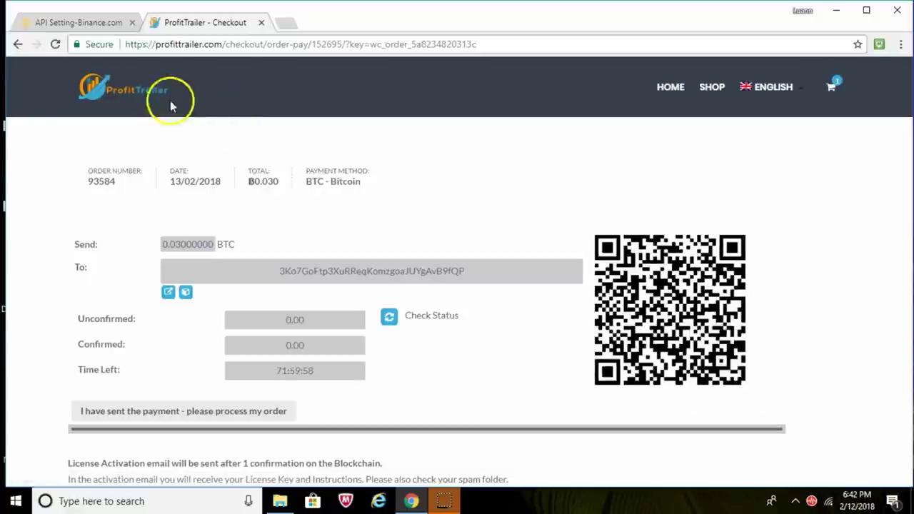
# Select the Bitcoin address in the To: field of the 0.03 BTC payment page
pyautogui.click(279, 272)
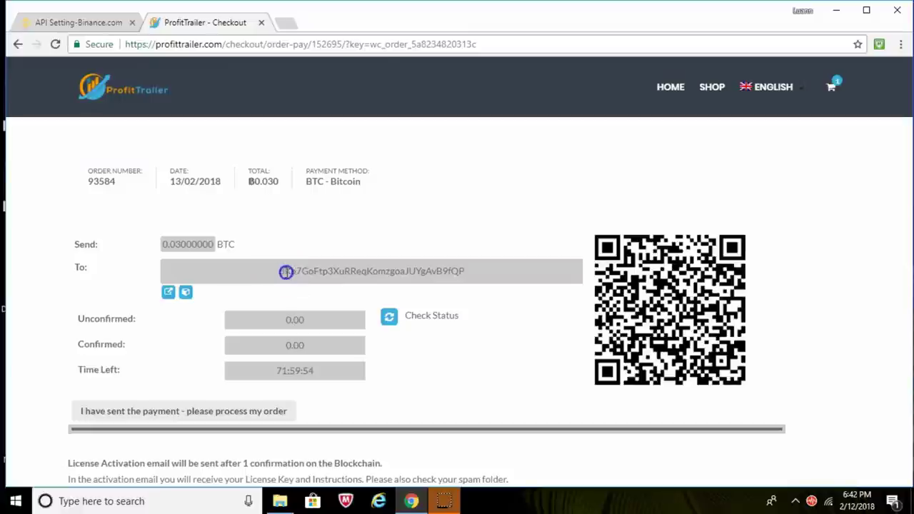
pyautogui.moveTo(286, 272); pyautogui.dragTo(438, 274)
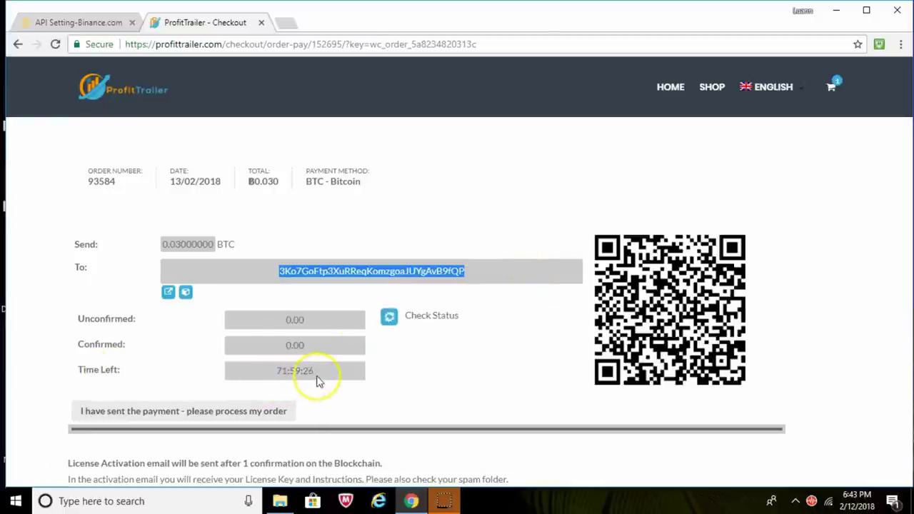
pyautogui.scroll(-2, 318, 380)
pyautogui.scroll(1, 319, 382)
pyautogui.scroll(-1, 318, 375)
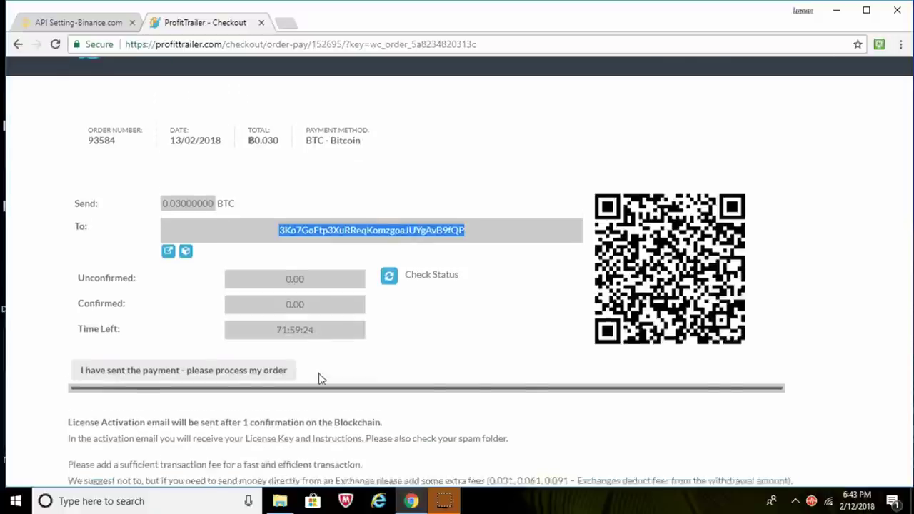
# Recheck the API keys on the Binance API Setting page
pyautogui.click(87, 25)
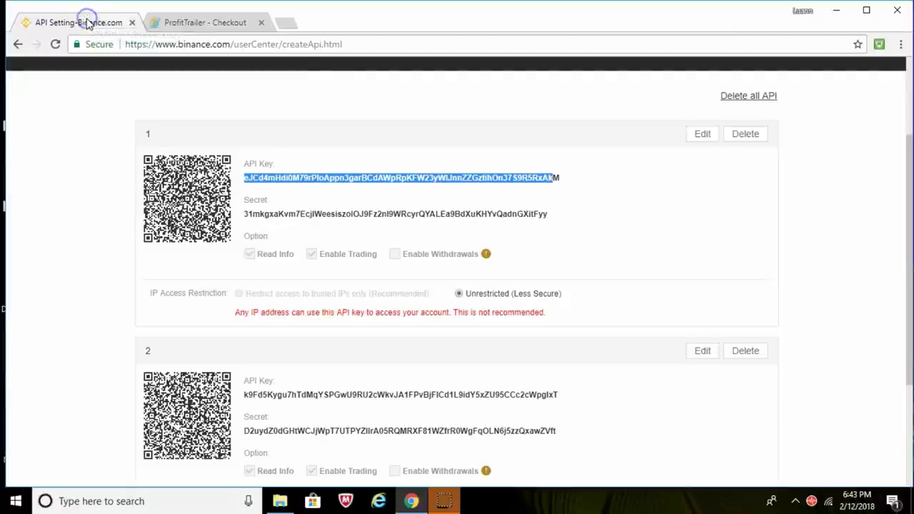
pyautogui.scroll(2, 262, 177)
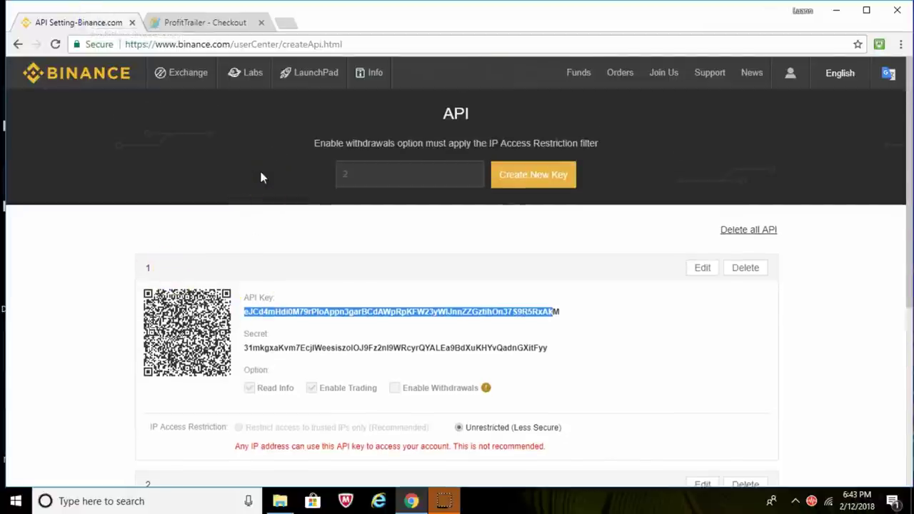
pyautogui.scroll(-3, 271, 114)
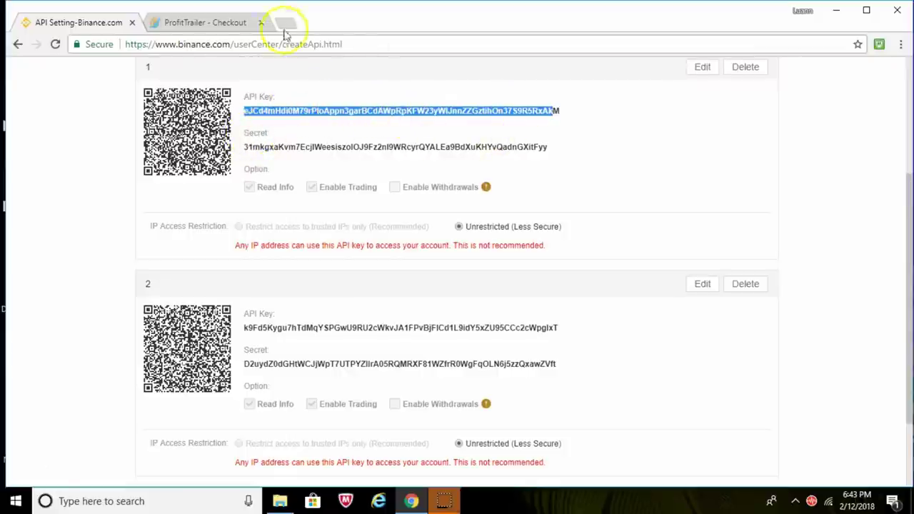
# On the ProfitTrailer checkout page, confirm the Bitcoin payment was sent to process the order
pyautogui.click(214, 24)
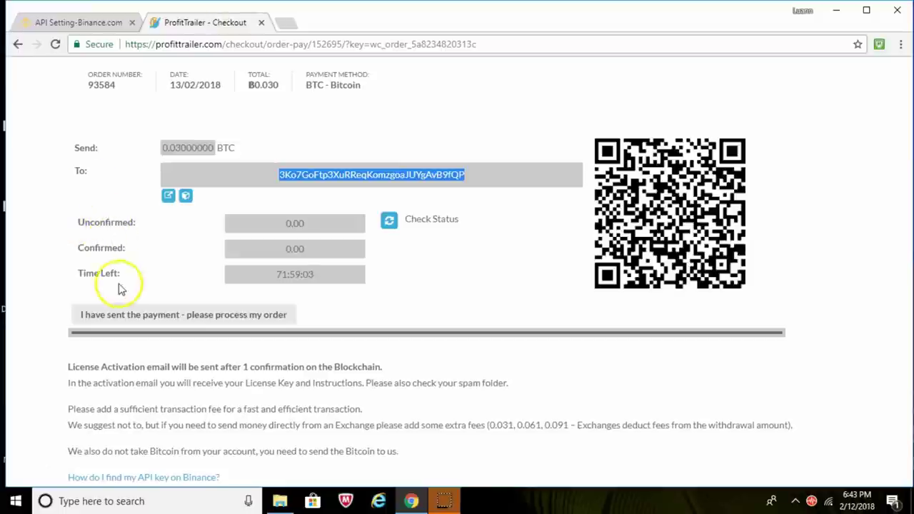
pyautogui.scroll(2, 129, 289)
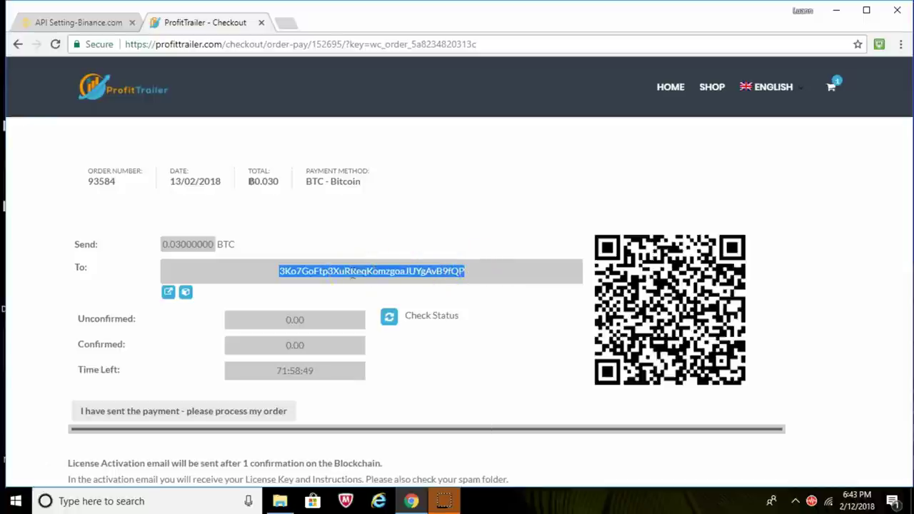
pyautogui.click(327, 312)
pyautogui.scroll(-2, 327, 312)
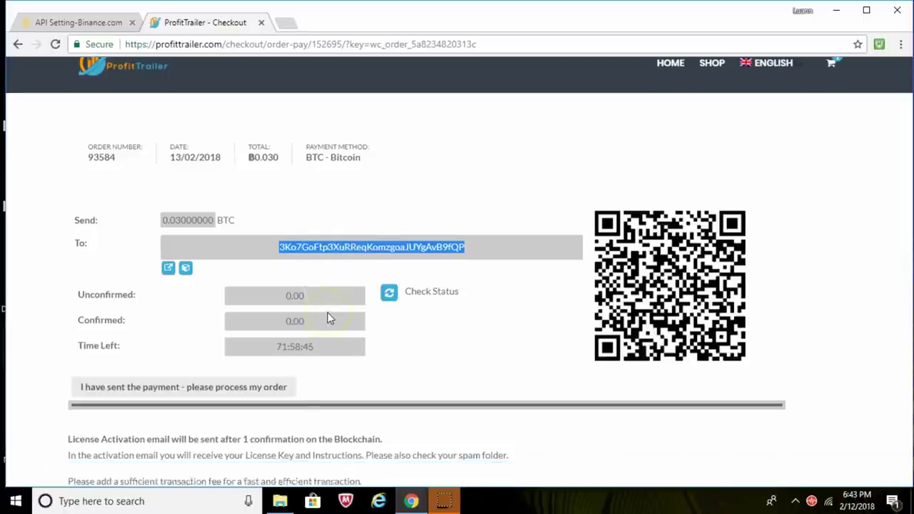
pyautogui.scroll(-2, 327, 316)
pyautogui.scroll(2, 326, 300)
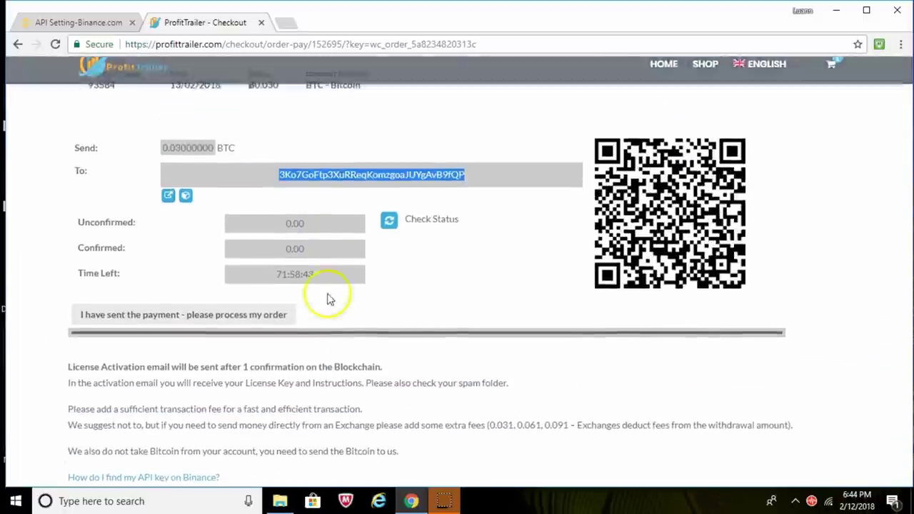
pyautogui.click(562, 190)
pyautogui.scroll(-5, 453, 184)
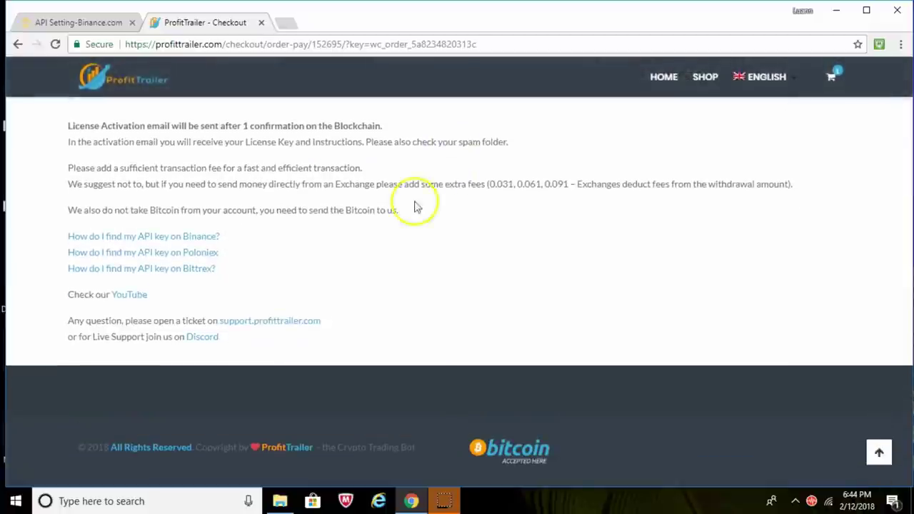
pyautogui.scroll(5, 322, 254)
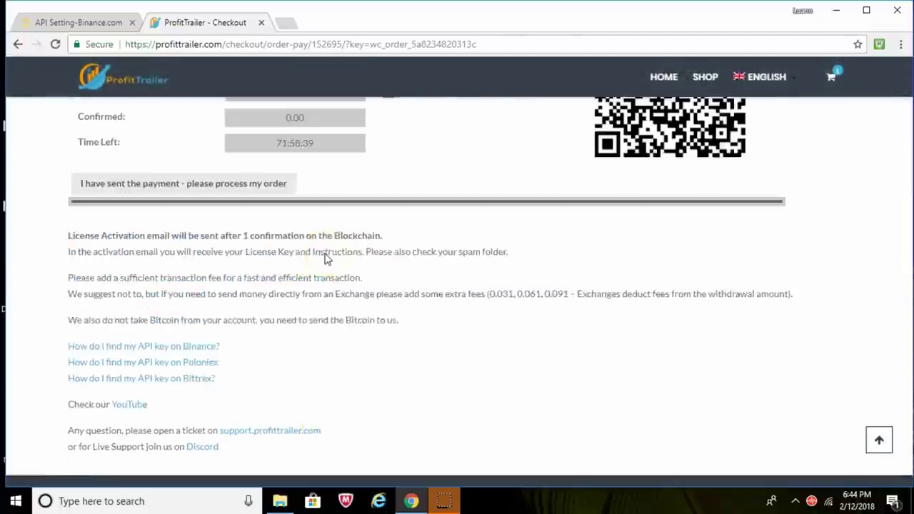
pyautogui.scroll(1, 331, 258)
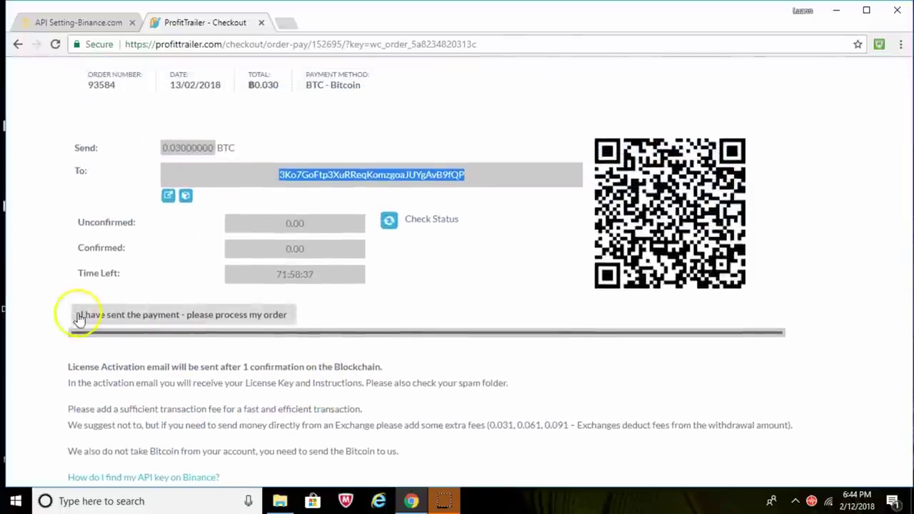
pyautogui.click(238, 320)
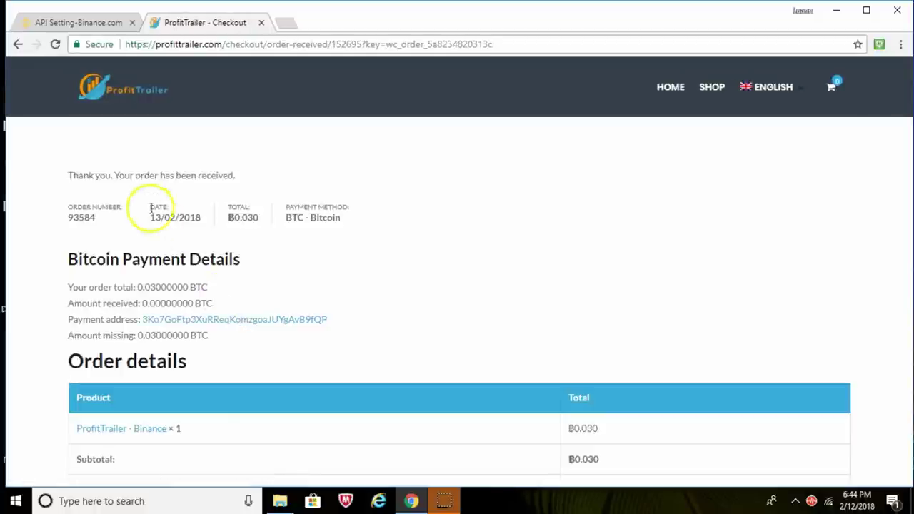
# Review the 0.03 BTC payment details, the ProfitTrailer - Binance order and the billing API key
pyautogui.scroll(-1, 207, 228)
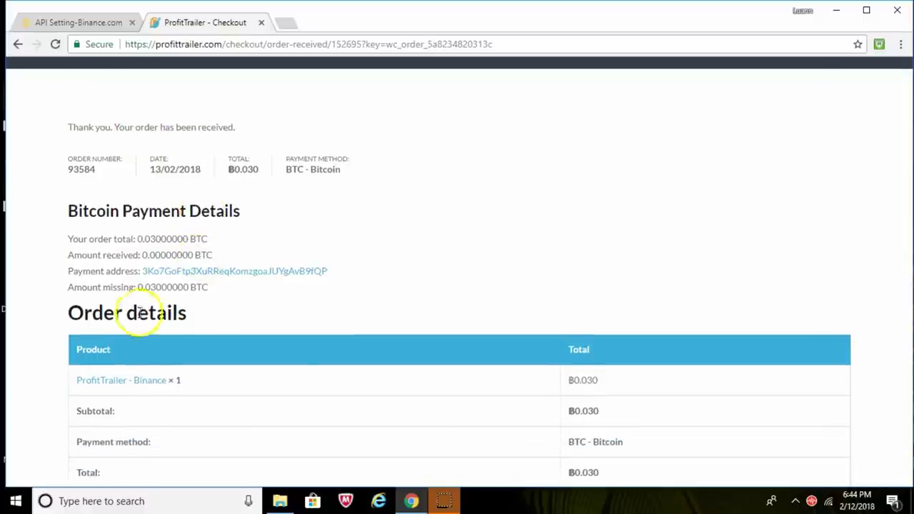
pyautogui.scroll(-1, 299, 357)
pyautogui.scroll(-1, 329, 357)
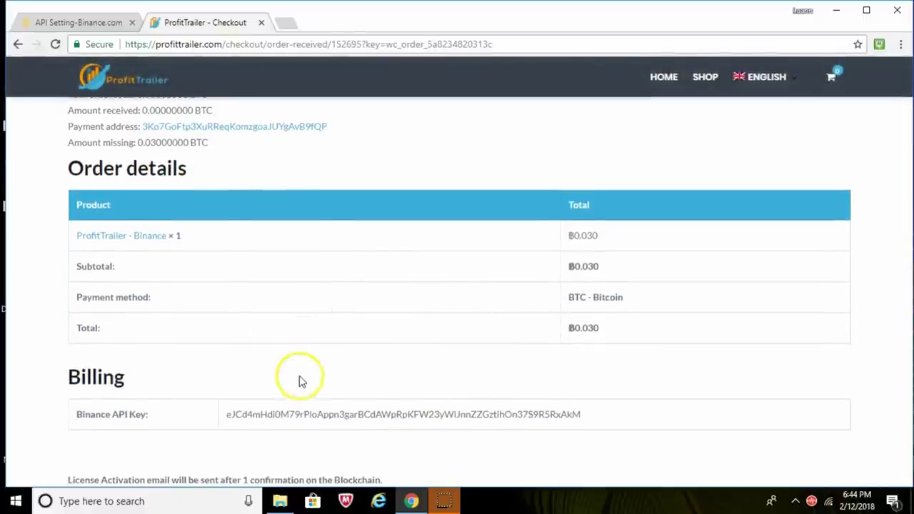
pyautogui.scroll(-5, 469, 270)
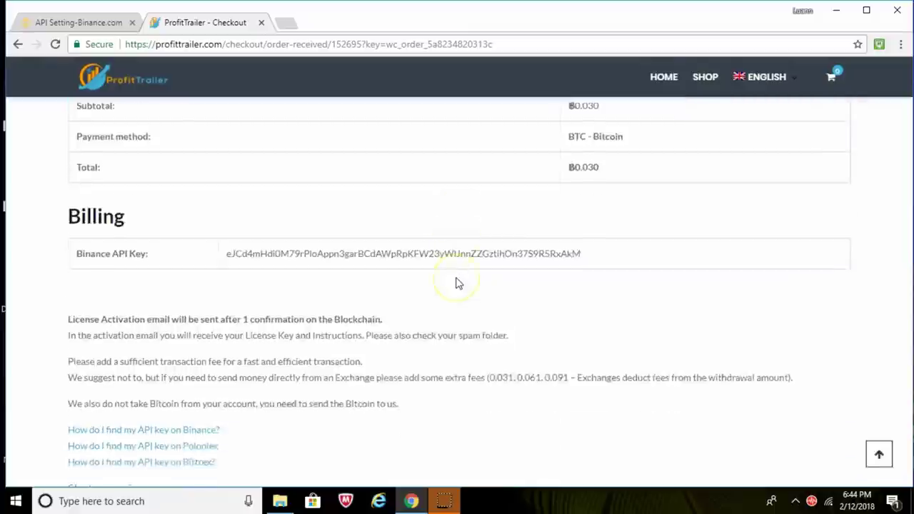
pyautogui.scroll(10, 450, 293)
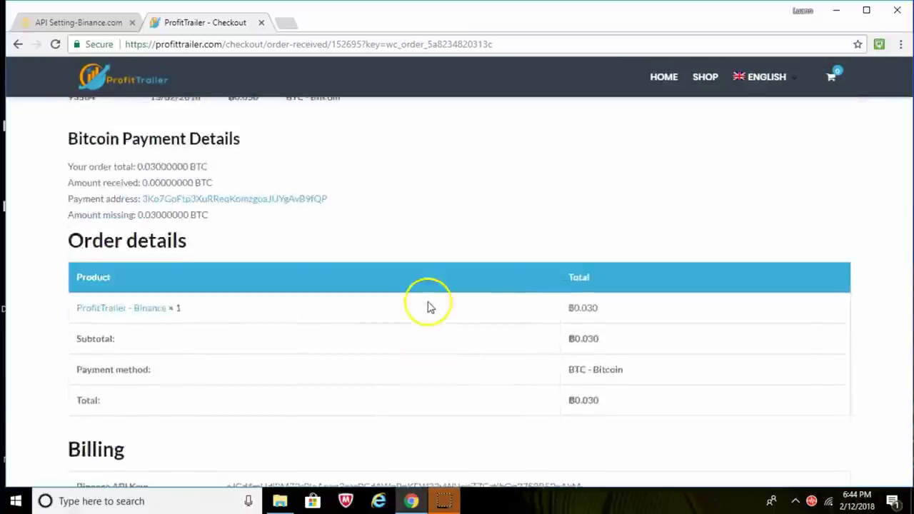